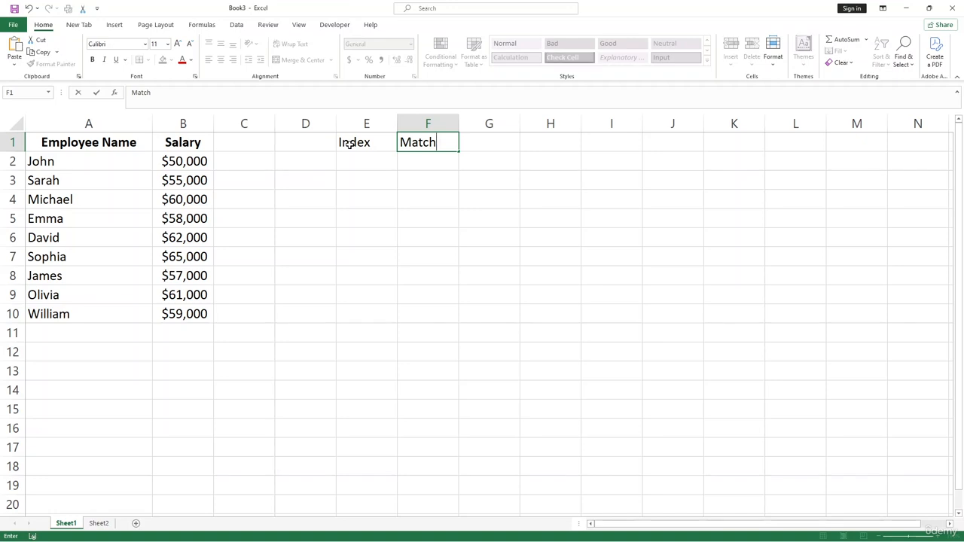
# - Confirm the Match heading in F1 and make the Index heading in E1 bold
pyautogui.press('Tab')
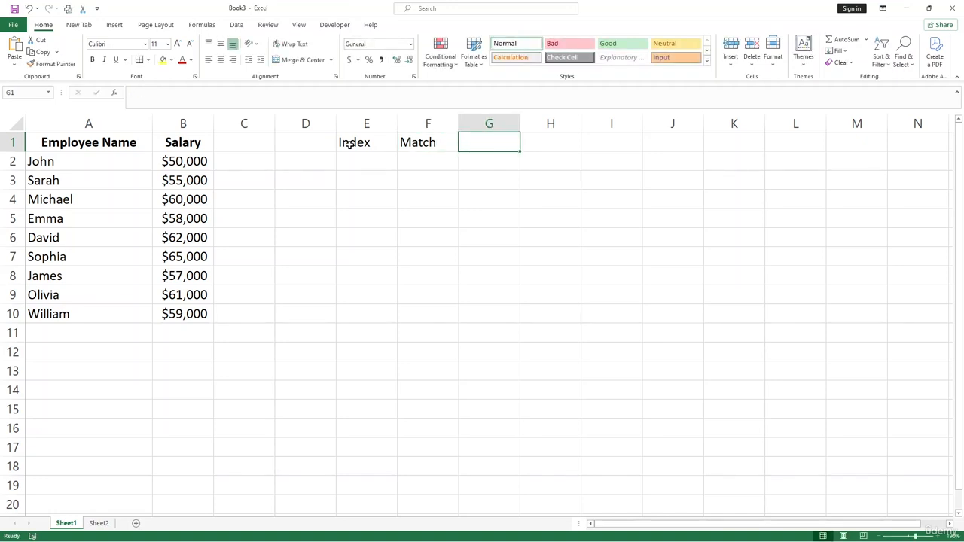
pyautogui.press('Down')
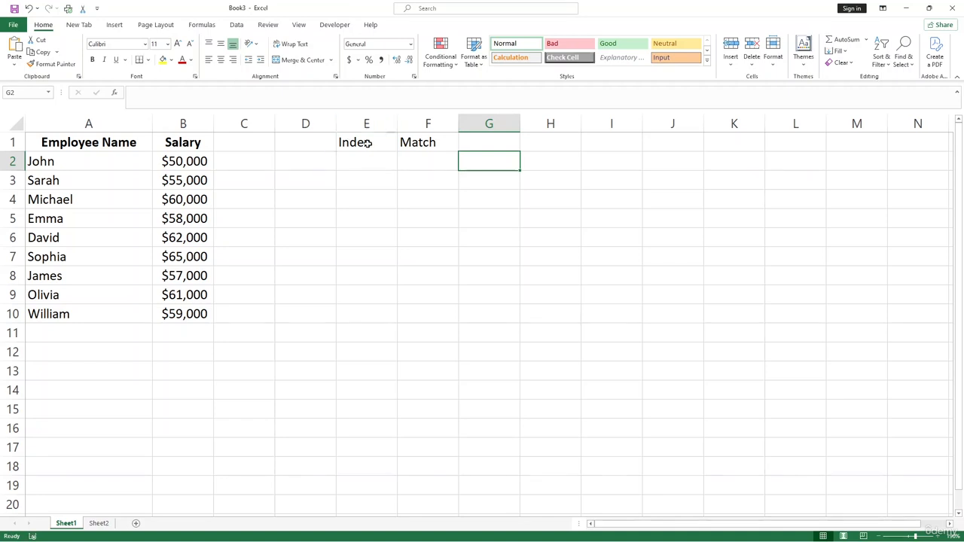
pyautogui.click(382, 135)
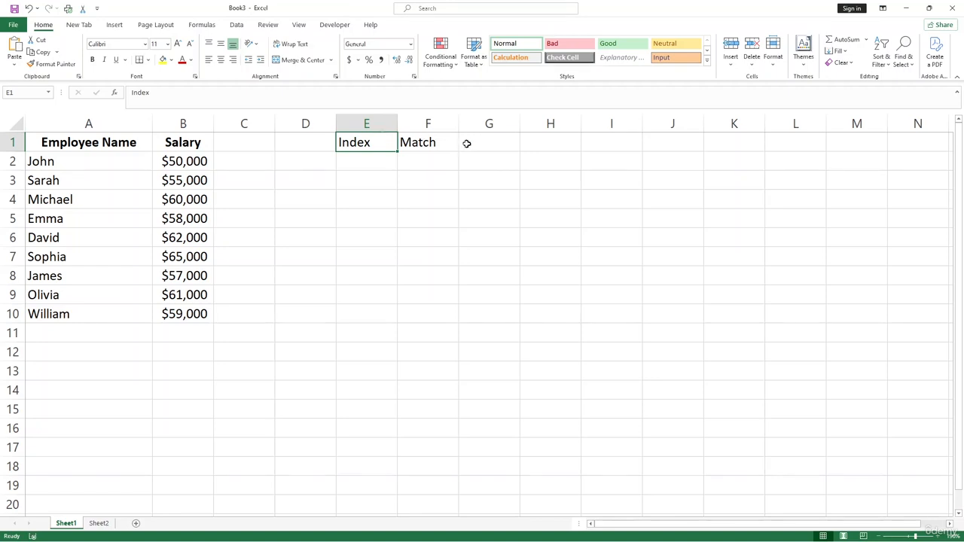
pyautogui.click(443, 143)
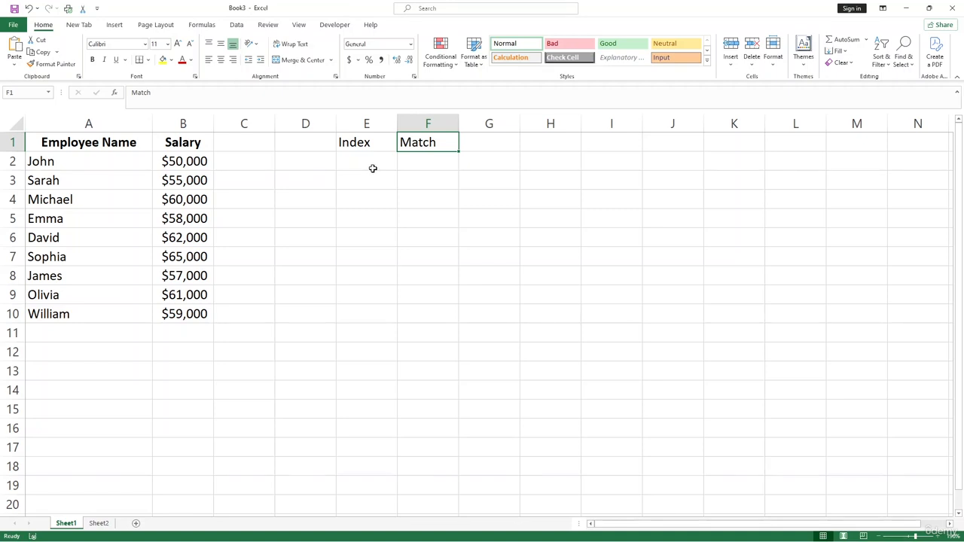
pyautogui.click(326, 202)
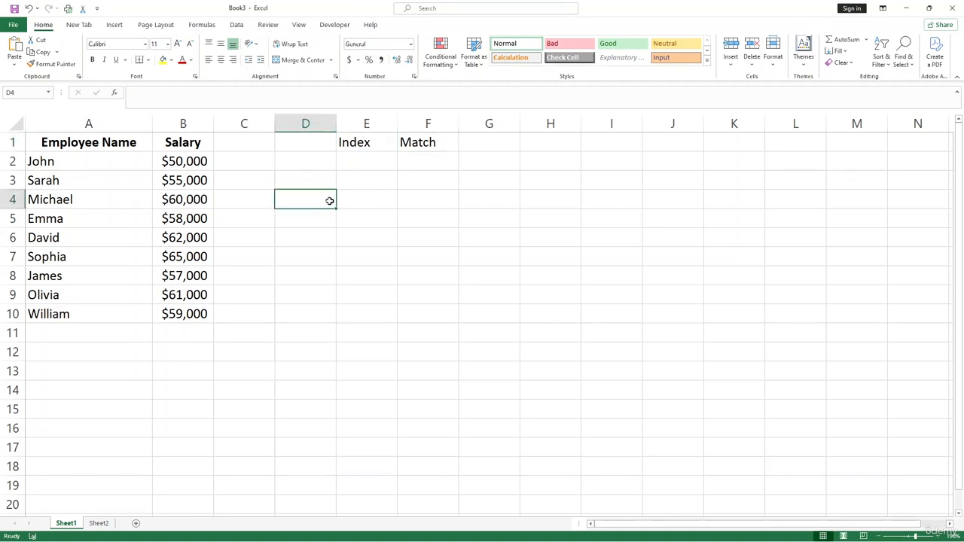
pyautogui.click(350, 143)
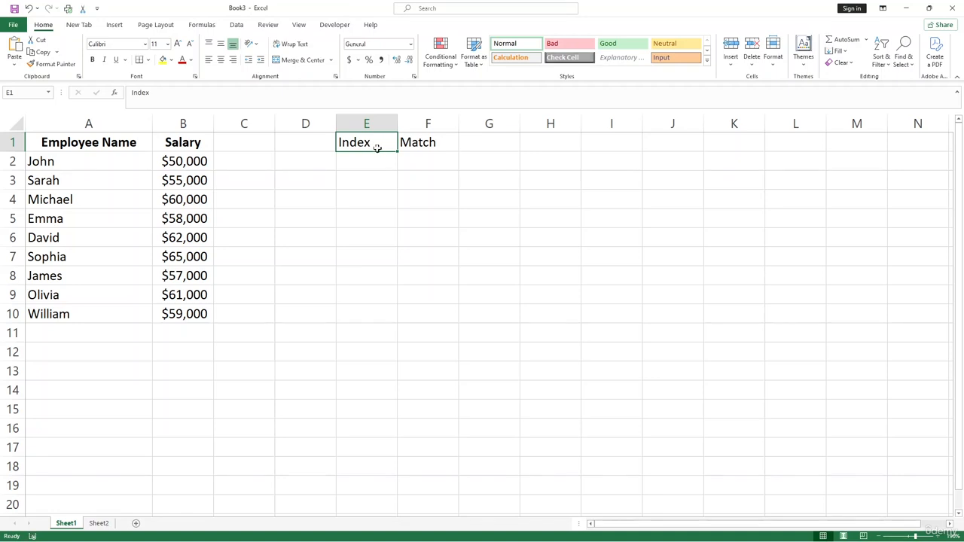
pyautogui.hotkey('ctrl', 'b')
pyautogui.click(352, 199)
# - Enter =INDEX(B2:B10,3) in E2 to return the third salary in the list
pyautogui.click(357, 163)
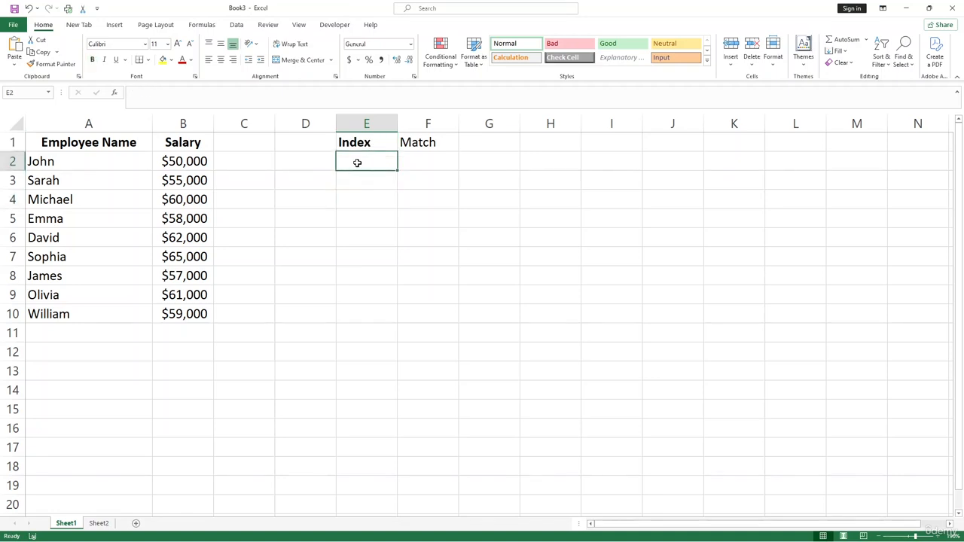
pyautogui.write('=')
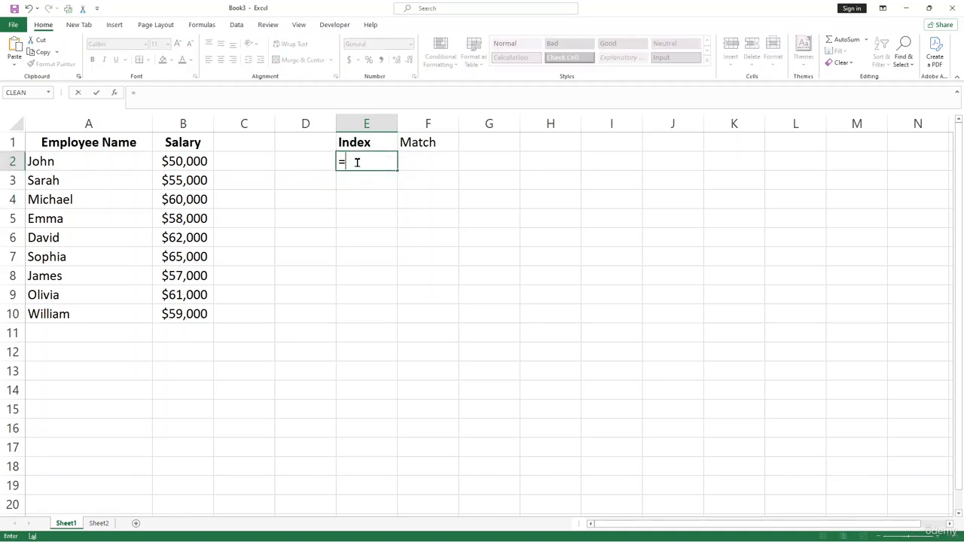
pyautogui.write('ind')
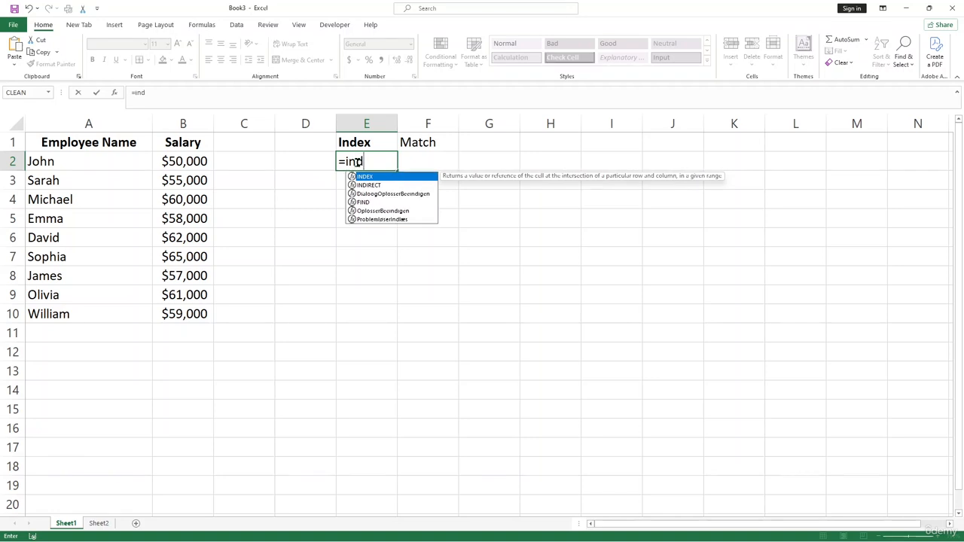
pyautogui.press('Tab')
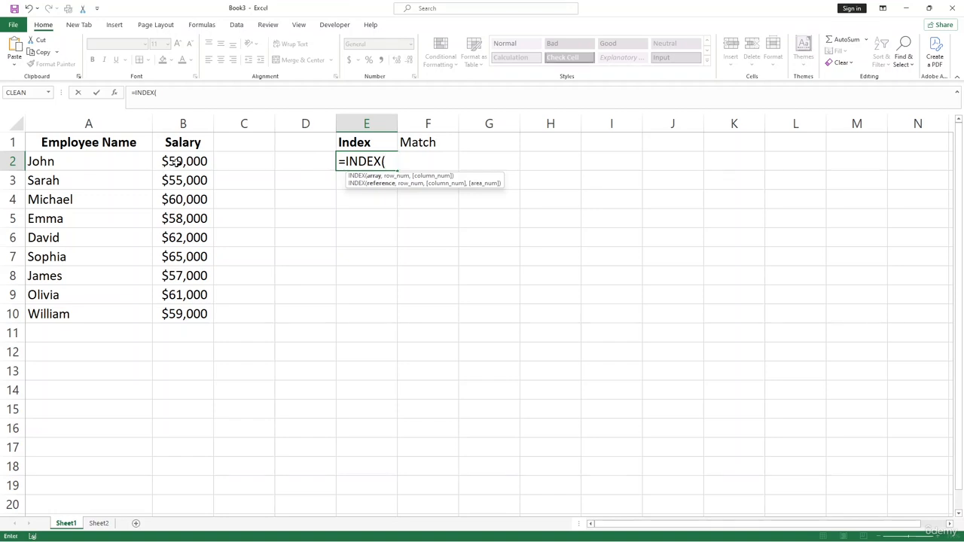
pyautogui.moveTo(175, 162); pyautogui.dragTo(175, 314)
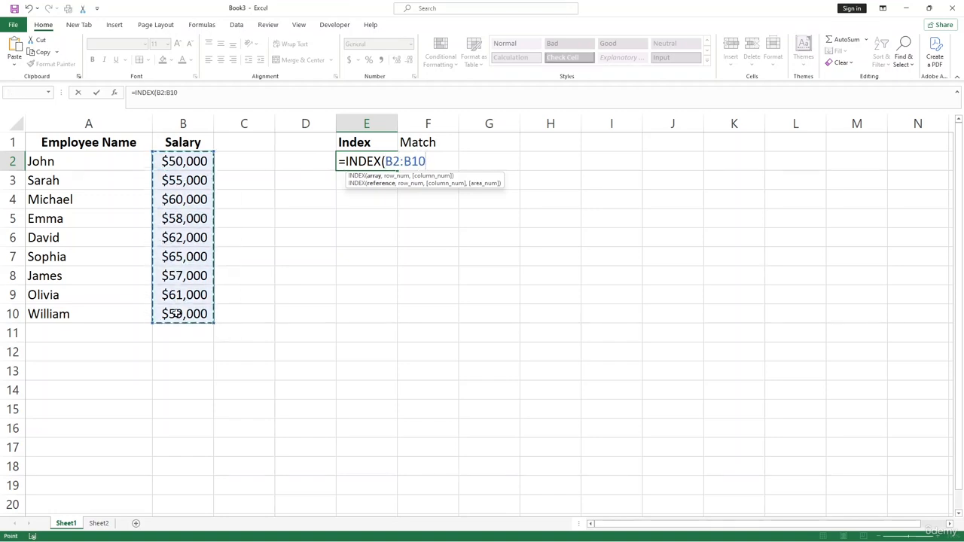
pyautogui.write(',3')
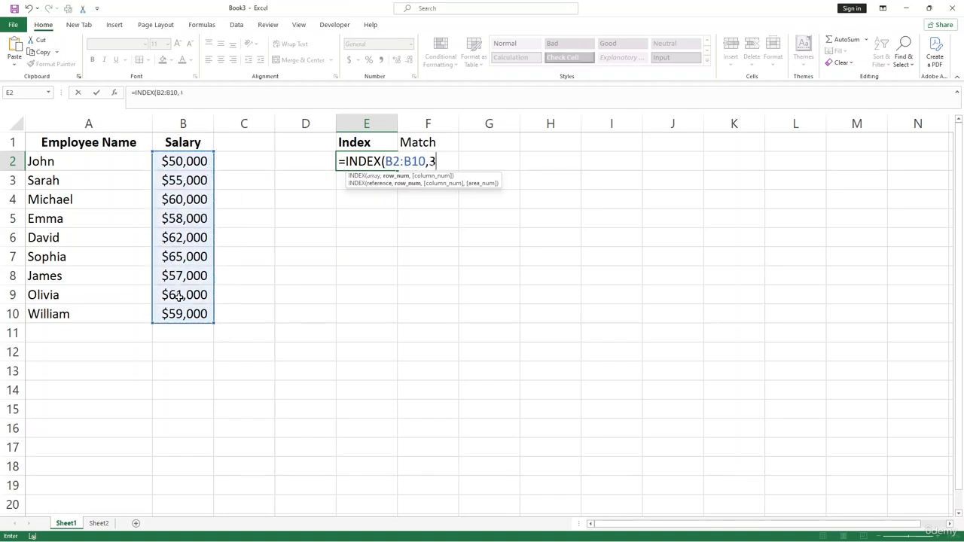
pyautogui.write(')')
pyautogui.press('Return')
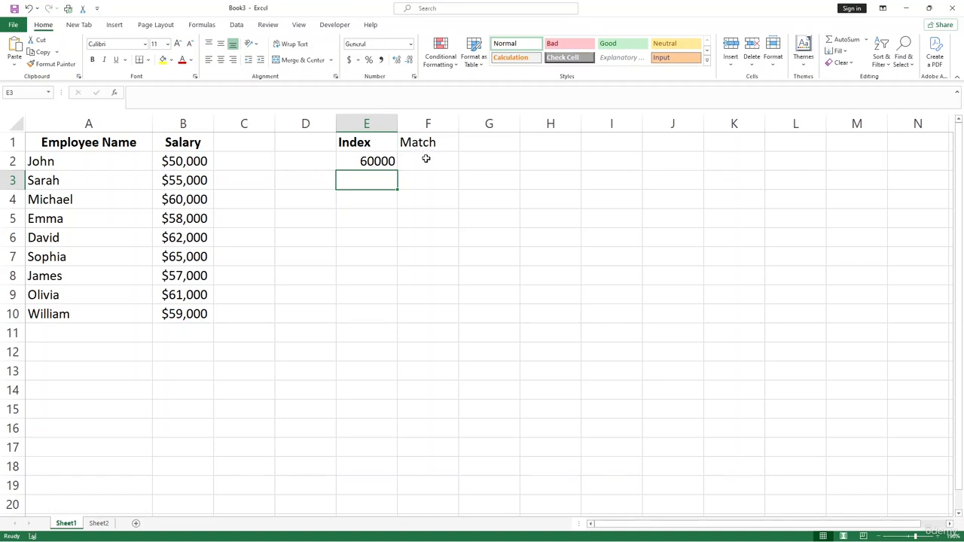
# - Start a MATCH formula in F2 with the first listed employee's name as quoted text for the lookup value
pyautogui.doubleClick(425, 159)
pyautogui.write('=ma')
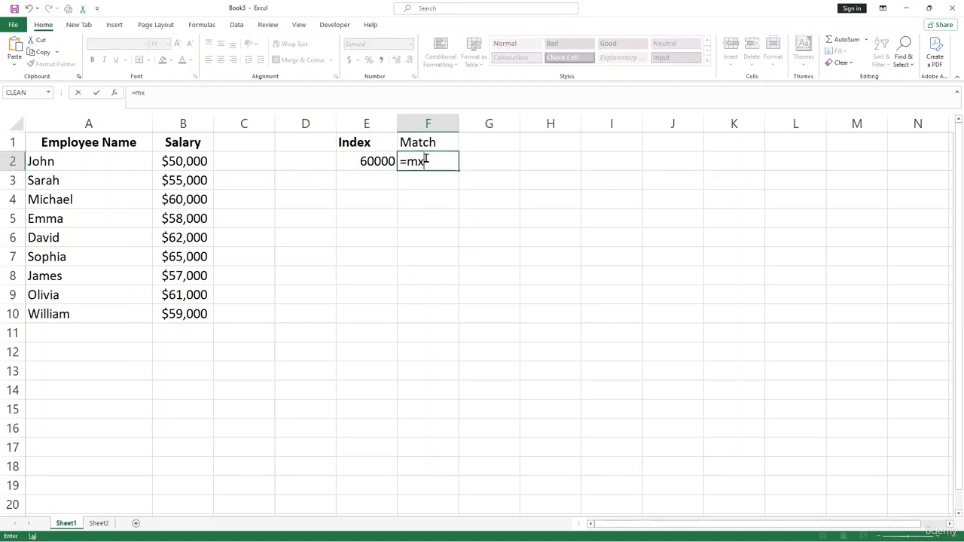
pyautogui.write('t')
pyautogui.press('Tab')
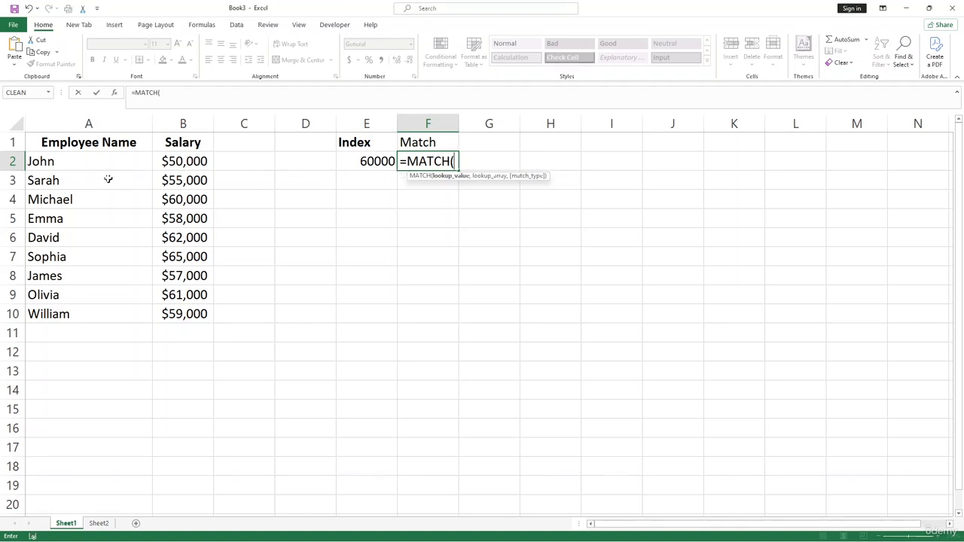
pyautogui.write('"Jo')
pyautogui.press('BackSpace')
pyautogui.press('BackSpace')
pyautogui.write('Joh')
pyautogui.press('BackSpace')
pyautogui.press('BackSpace')
pyautogui.press('BackSpace')
pyautogui.write('John",')
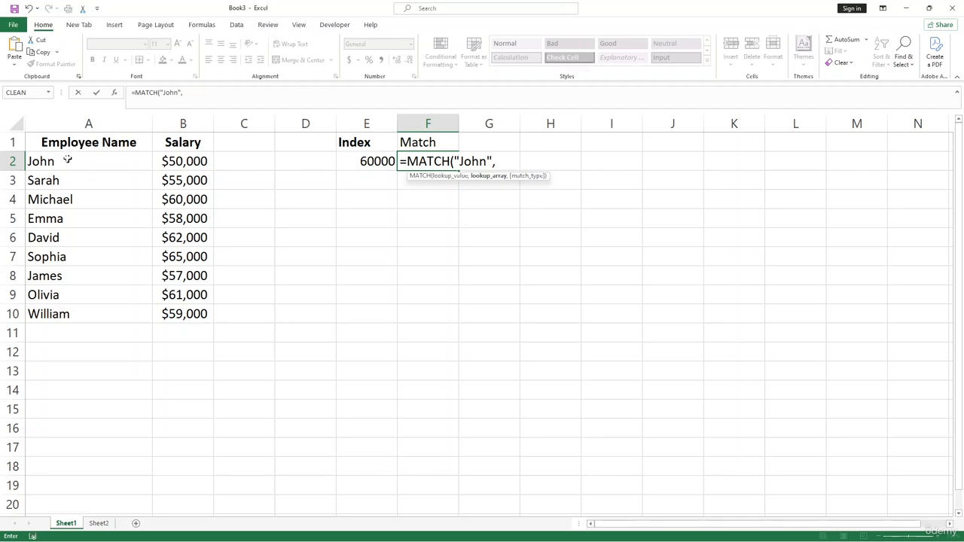
# - Complete the MATCH formula in F2 with A2:A10 as the lookup array and 0 for an exact match
pyautogui.moveTo(65, 159); pyautogui.dragTo(75, 314)
pyautogui.click(78, 314)
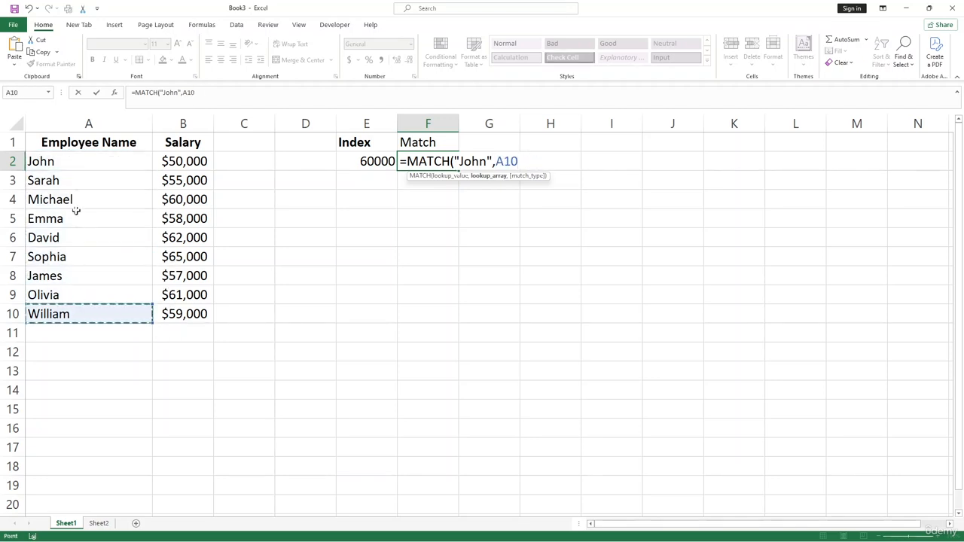
pyautogui.moveTo(77, 162); pyautogui.dragTo(77, 314)
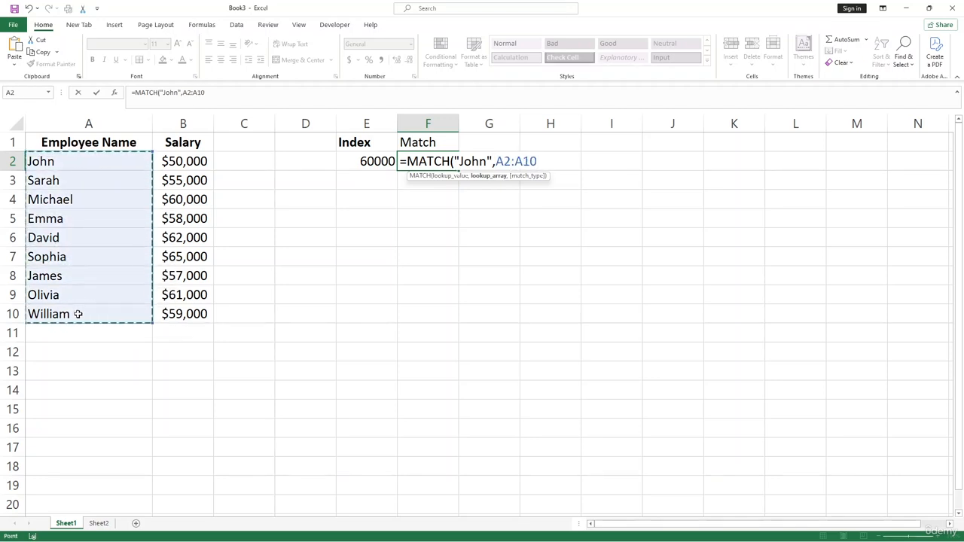
pyautogui.write(',')
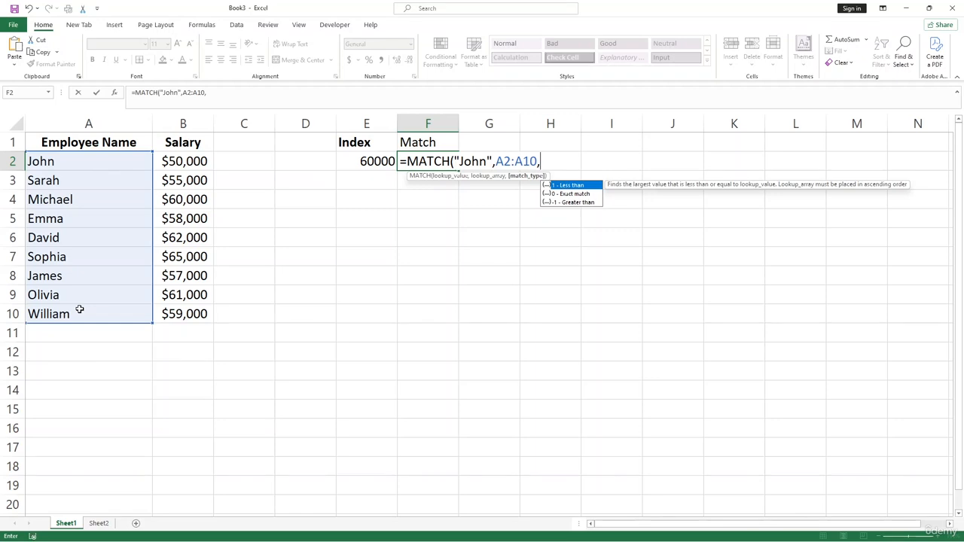
pyautogui.write('0)')
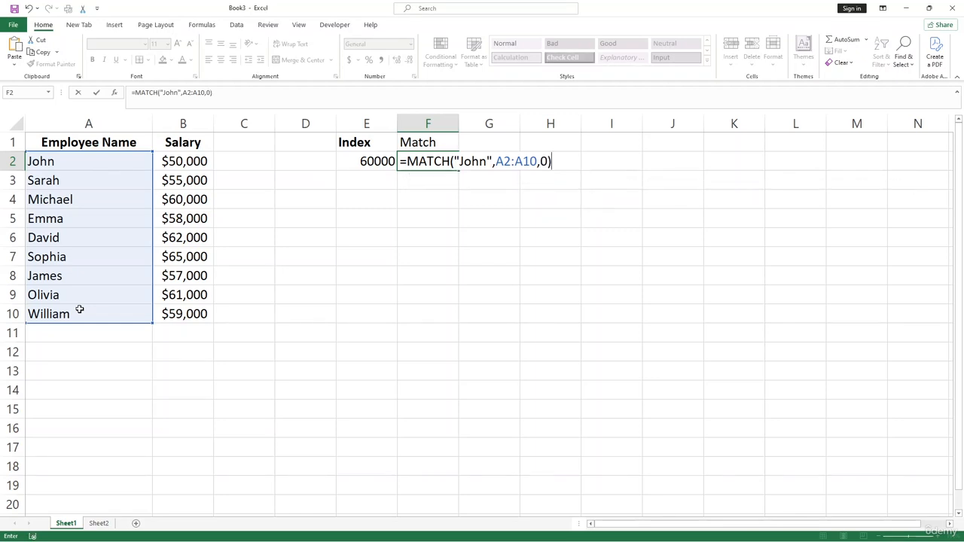
pyautogui.press('Return')
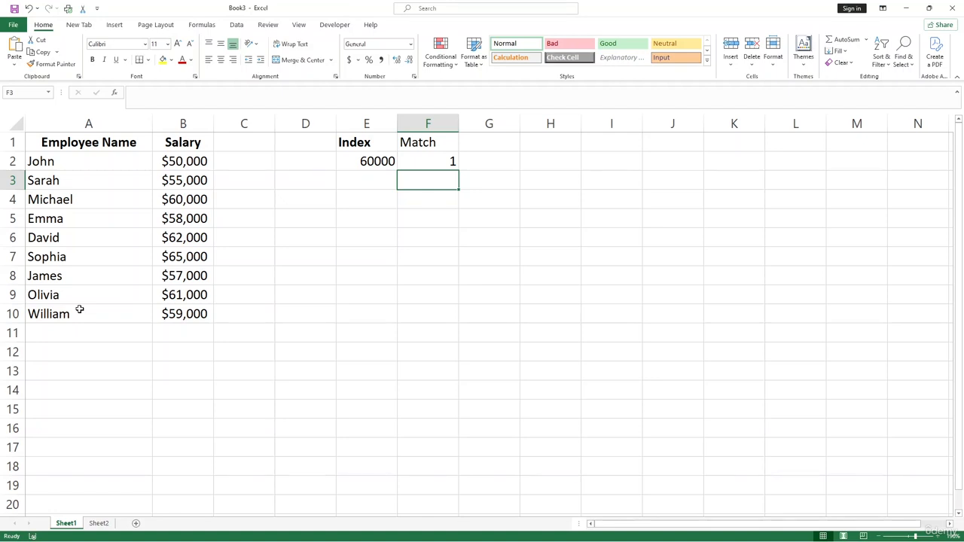
# - Start an INDEX formula in E6 with the salary range B2:B10 as its array
pyautogui.click(366, 241)
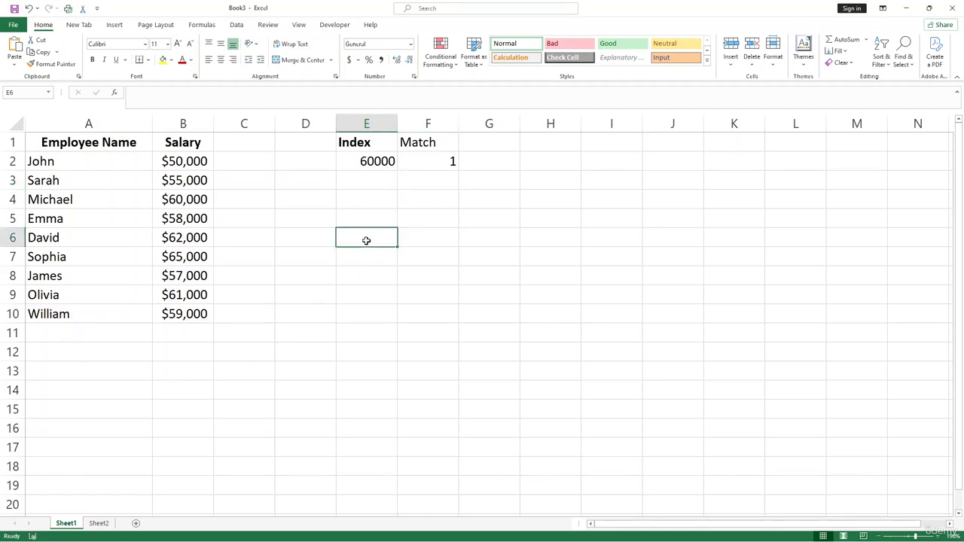
pyautogui.write('=ind')
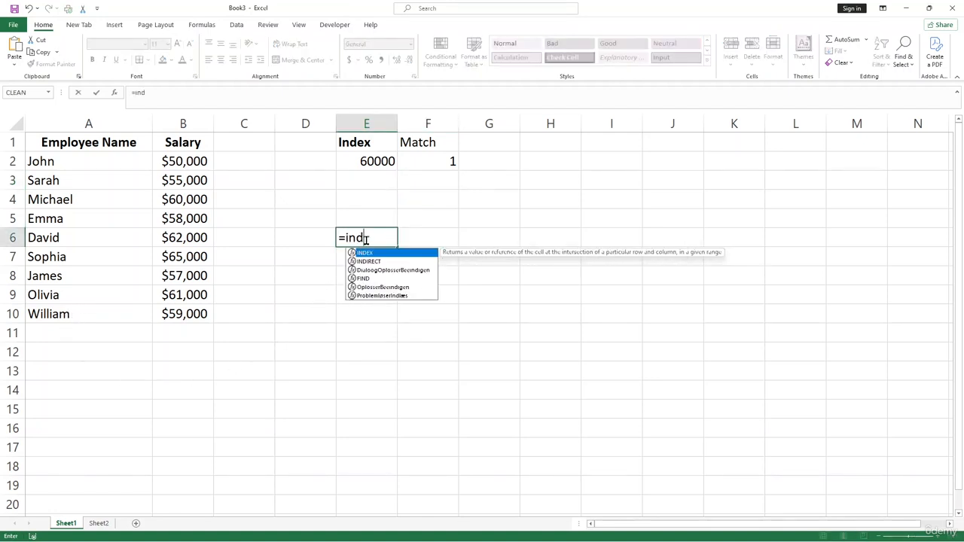
pyautogui.press('Tab')
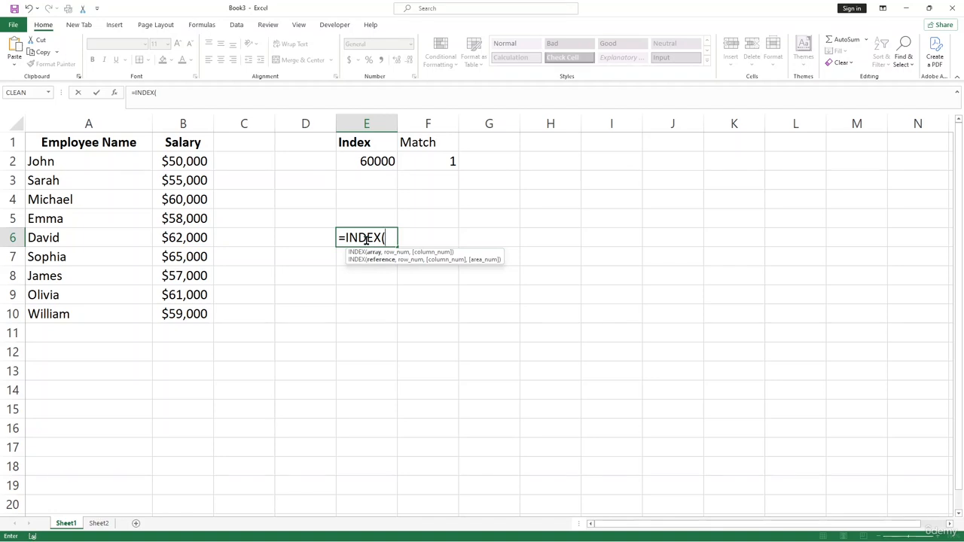
pyautogui.click(194, 158)
pyautogui.moveTo(193, 177); pyautogui.dragTo(190, 314)
pyautogui.write(',')
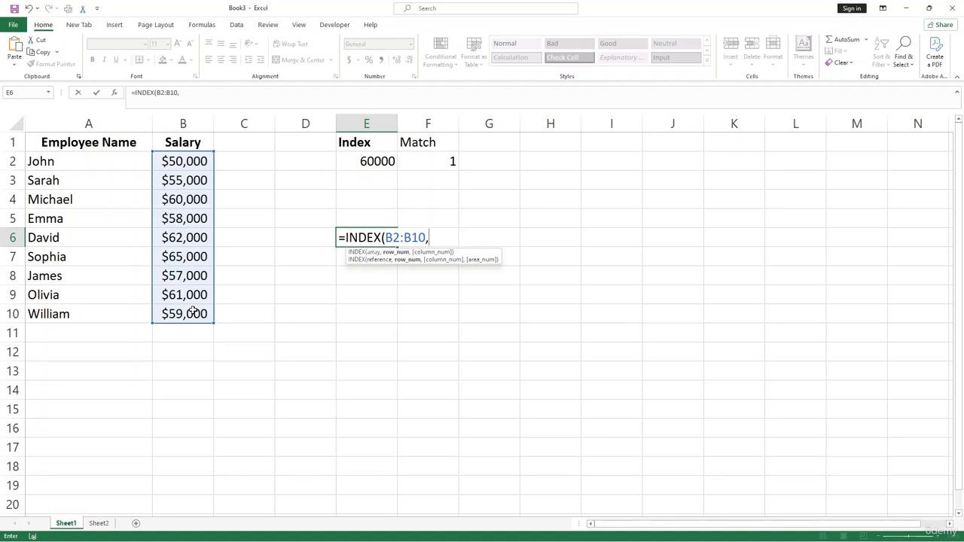
# - Complete the E6 formula with a nested MATCH as row number, looking up the first employee's quoted name in A2:A10 with match type 0
pyautogui.write('mat')
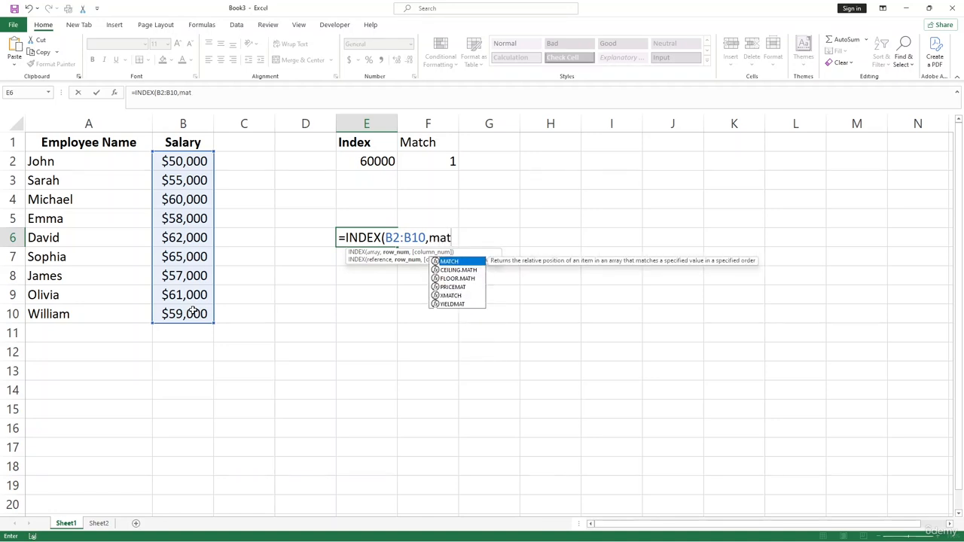
pyautogui.press('Tab')
pyautogui.write('"')
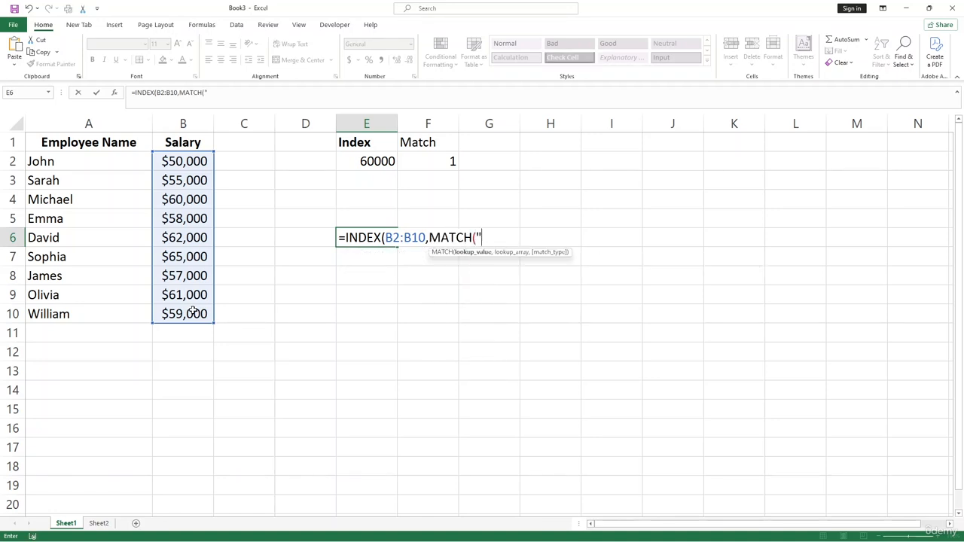
pyautogui.write('John",')
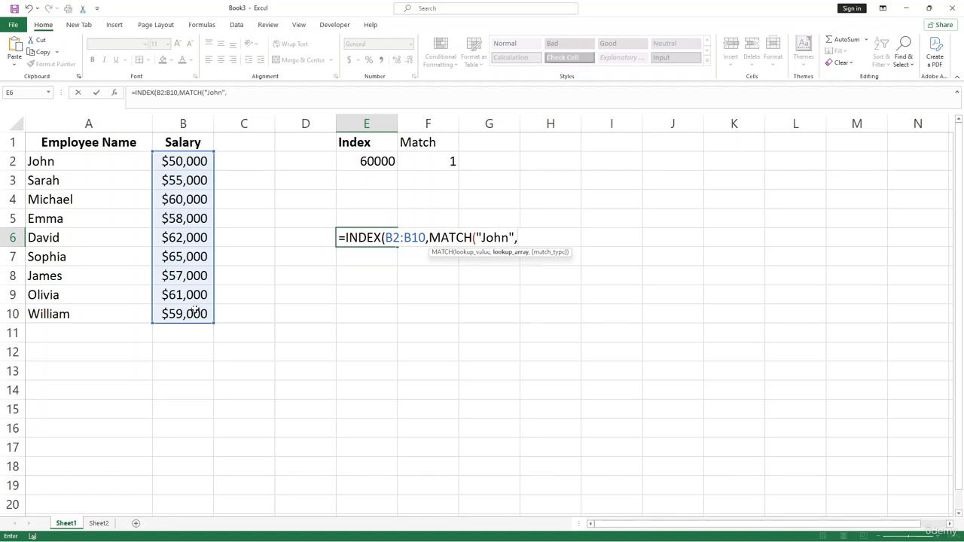
pyautogui.click(71, 160)
pyautogui.moveTo(70, 205); pyautogui.dragTo(71, 311)
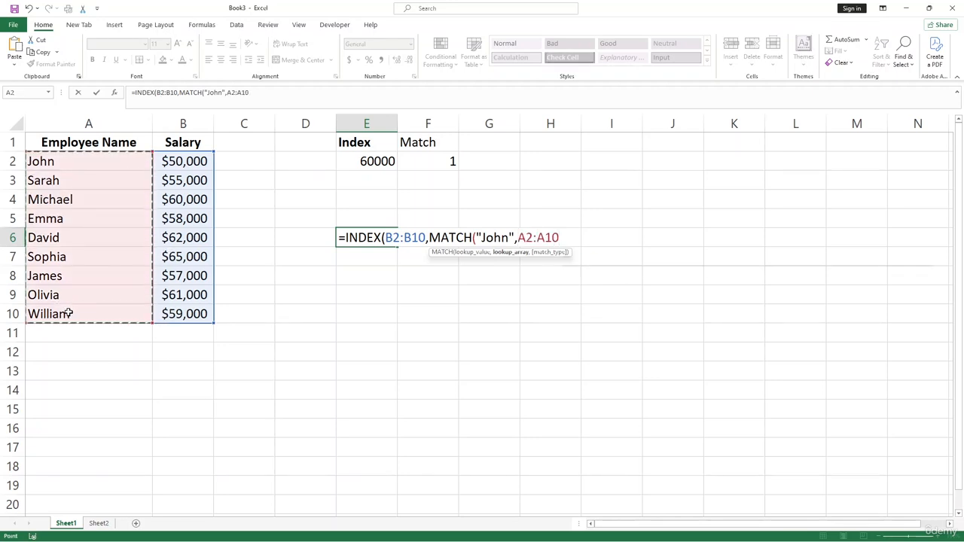
pyautogui.write(',0')
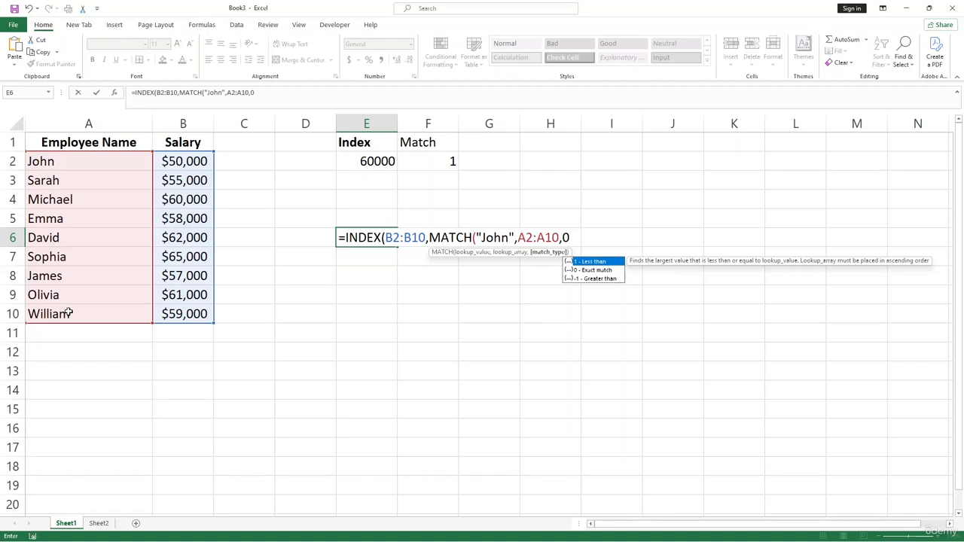
pyautogui.write('))')
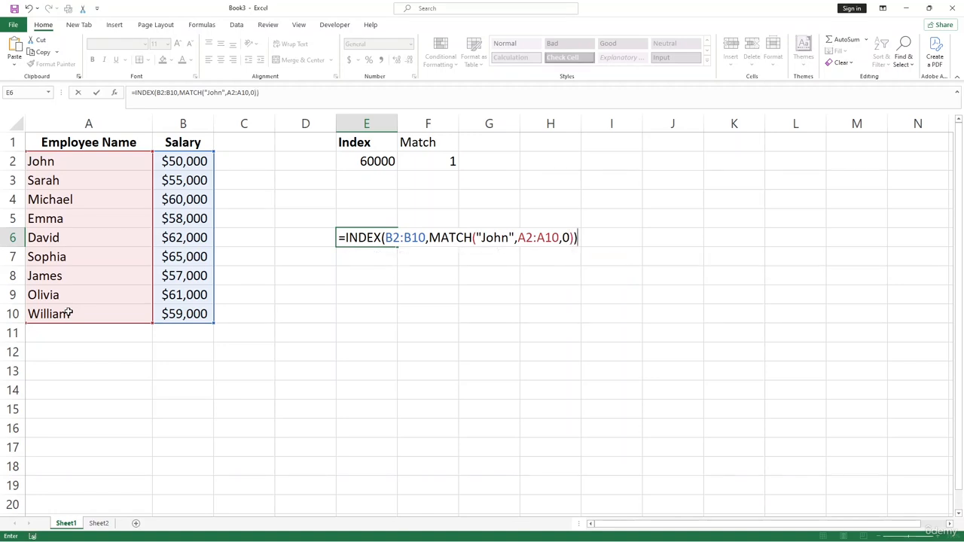
pyautogui.press('Return')
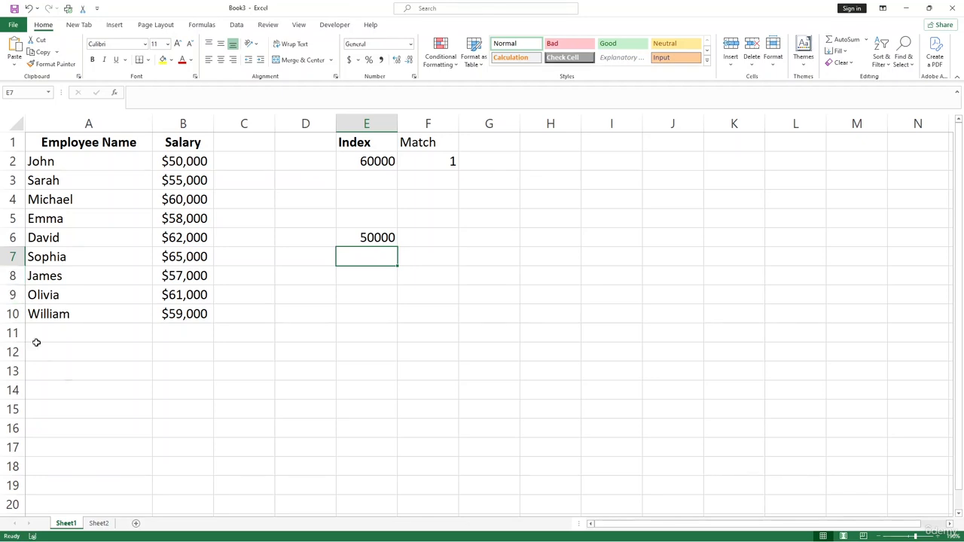
# - Switch to the product price list on Sheet2 and open empty cell D2 for entry
pyautogui.click(99, 524)
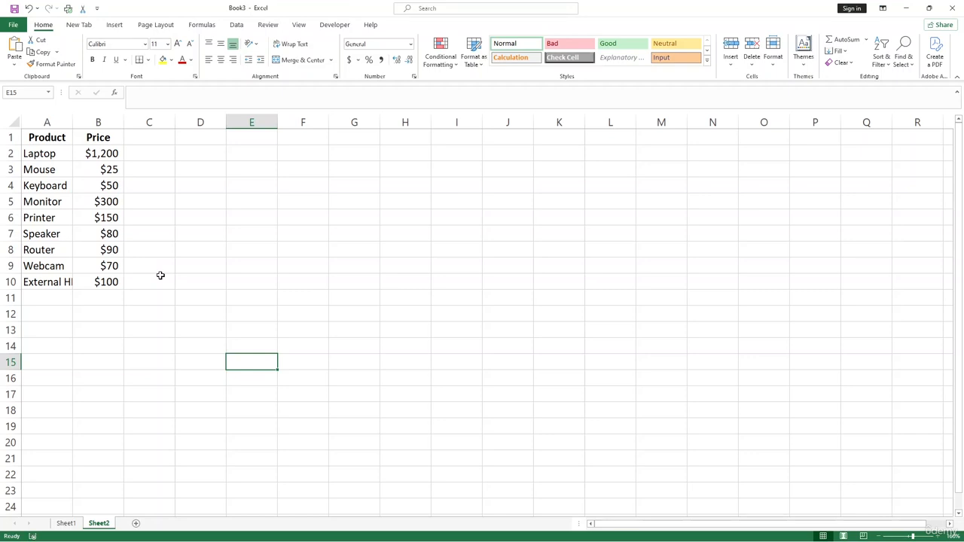
pyautogui.click(298, 156)
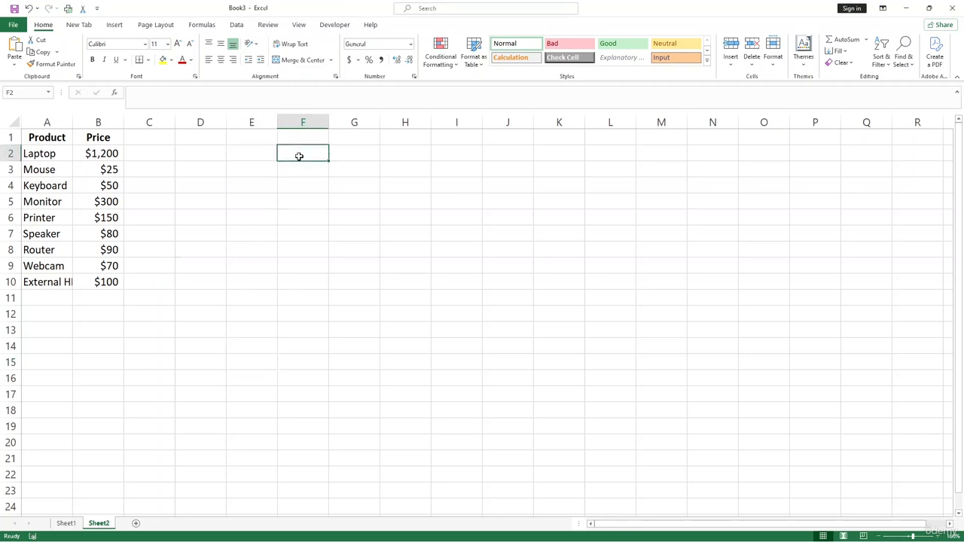
pyautogui.doubleClick(224, 156)
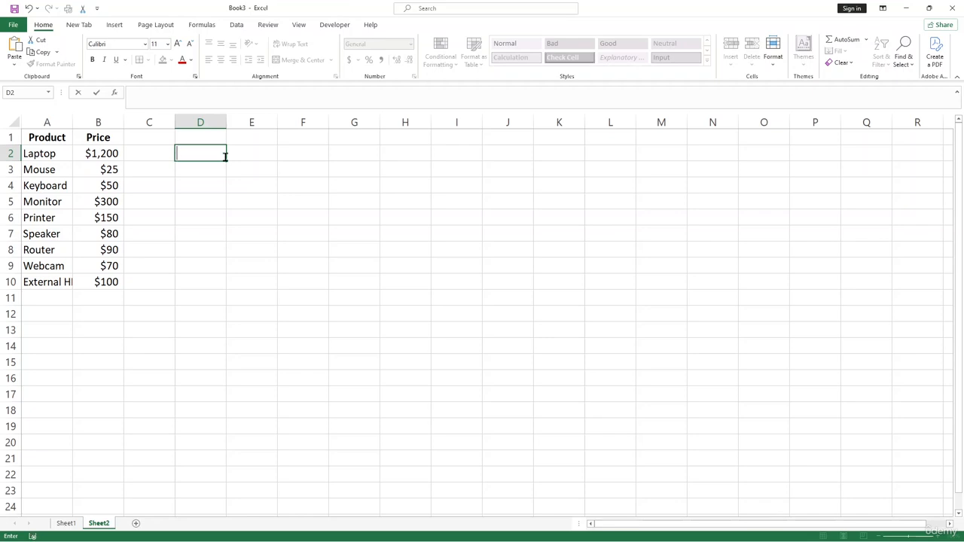
# - Start an INDEX formula in D2 with B10 as its array
pyautogui.write('=in')
pyautogui.press('Tab')
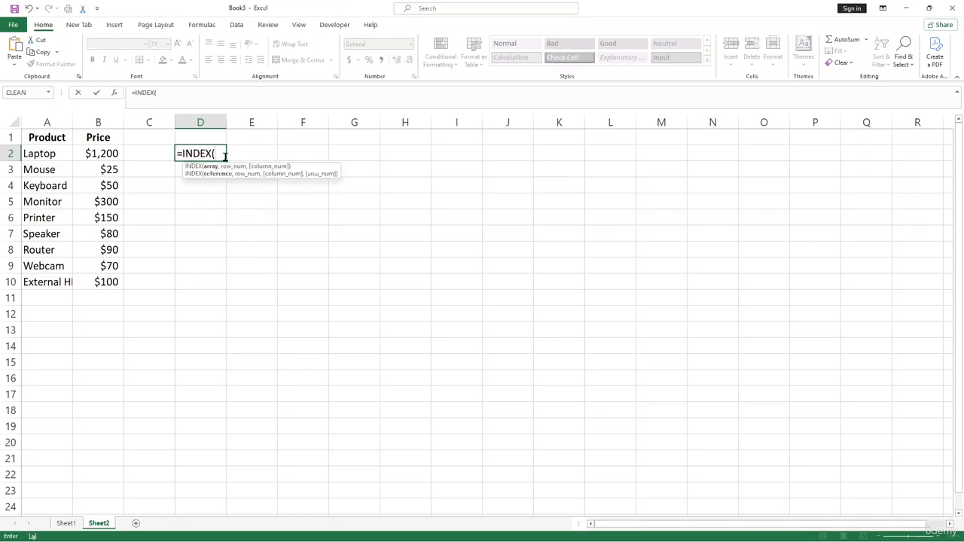
pyautogui.moveTo(108, 155); pyautogui.dragTo(105, 279)
pyautogui.click(106, 278)
pyautogui.write(',')
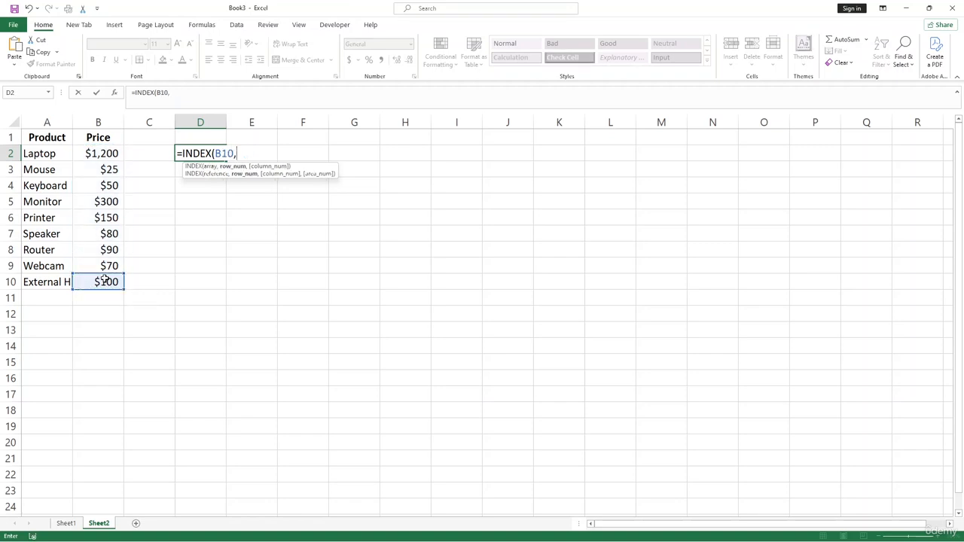
# - Nest a MATCH for "Spleaker" in A10 as the D2 formula's row number and enter it with the suggested closing-parenthesis correction
pyautogui.write('mat')
pyautogui.press('Tab')
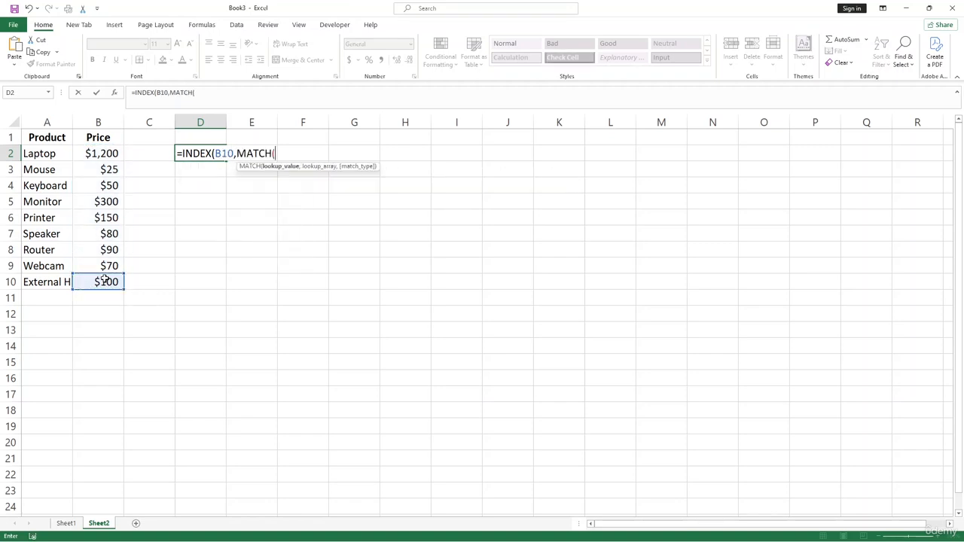
pyautogui.write('"Spleaker",')
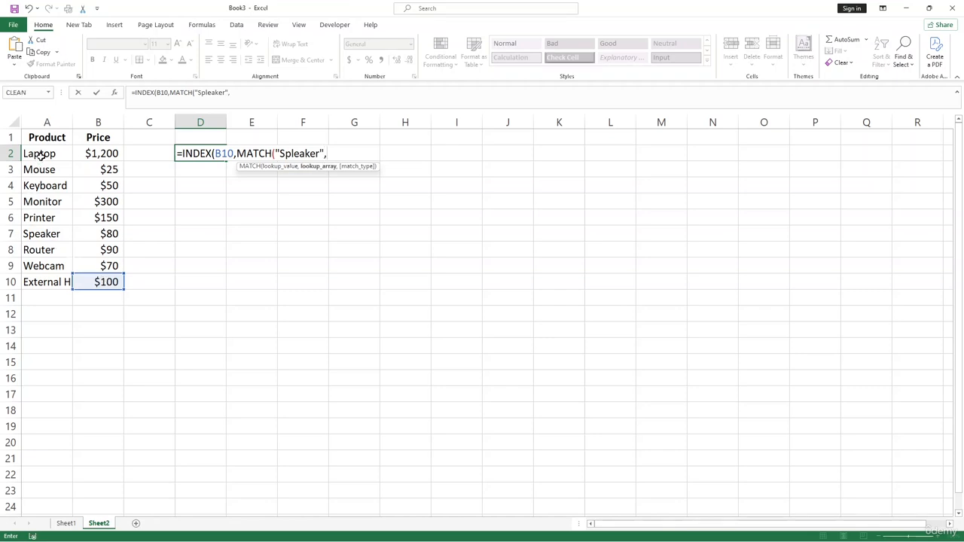
pyautogui.moveTo(40, 155); pyautogui.dragTo(46, 280)
pyautogui.click(47, 280)
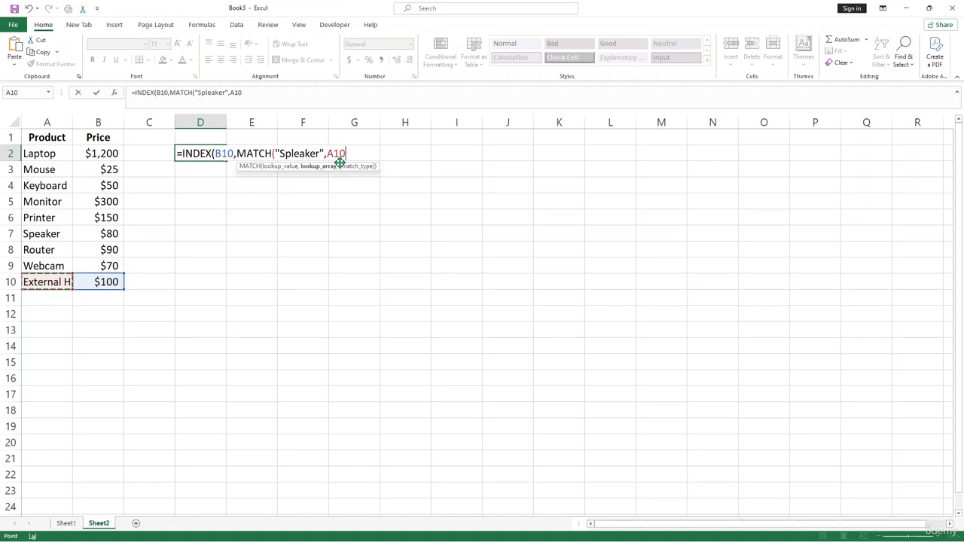
pyautogui.click(235, 153)
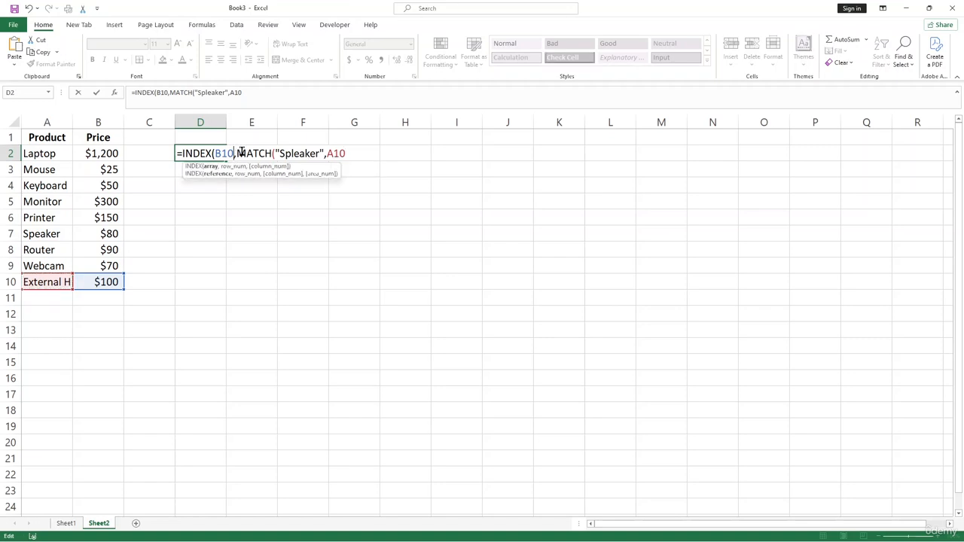
pyautogui.press('Return')
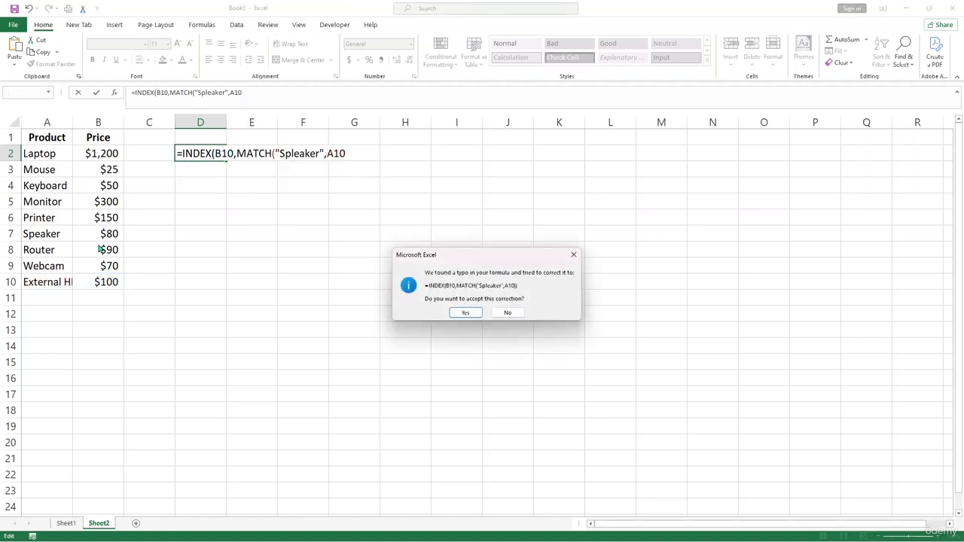
pyautogui.click(457, 316)
# - Replace the whole formula in D2 with a new INDEX formula that uses the price range B2:B10 as its array
pyautogui.click(214, 155)
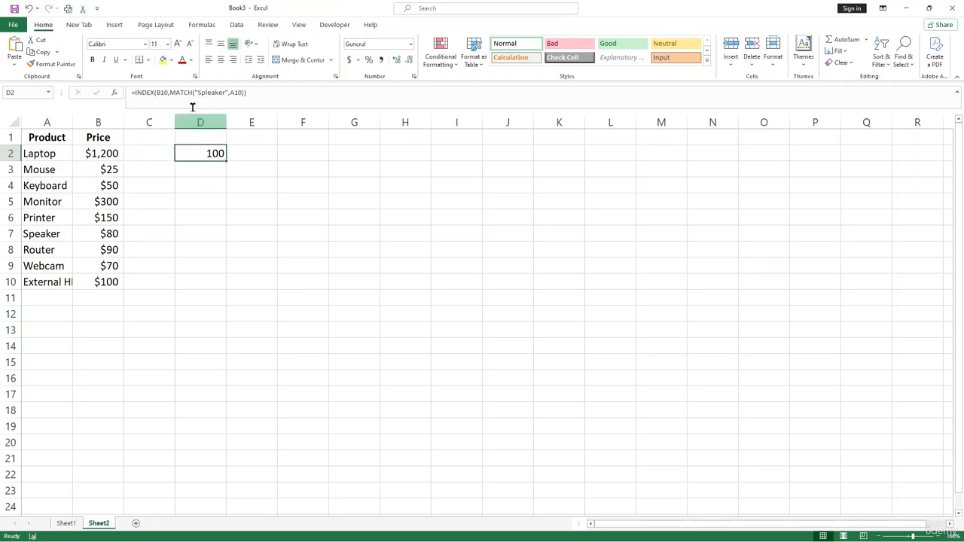
pyautogui.click(276, 94)
pyautogui.moveTo(276, 94); pyautogui.dragTo(135, 95)
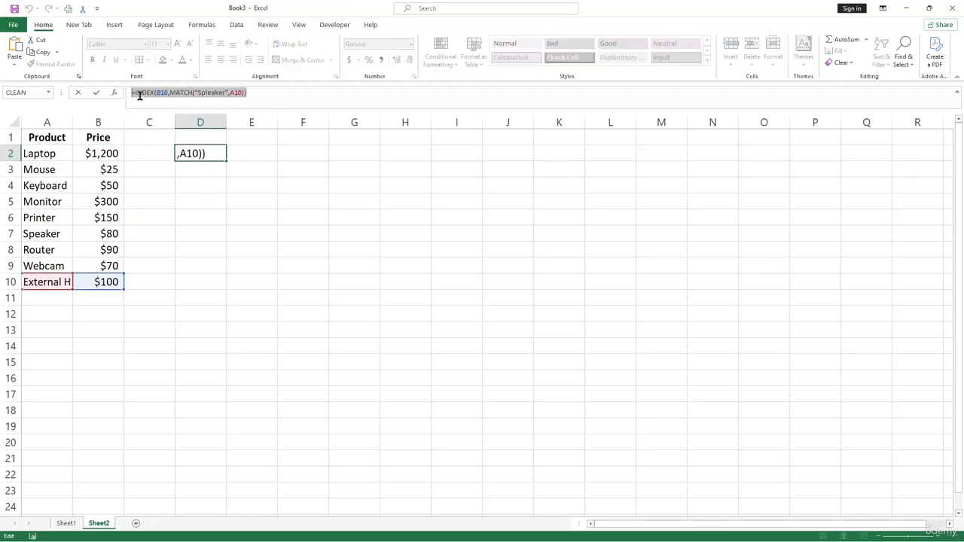
pyautogui.press('BackSpace')
pyautogui.write('INDEX(')
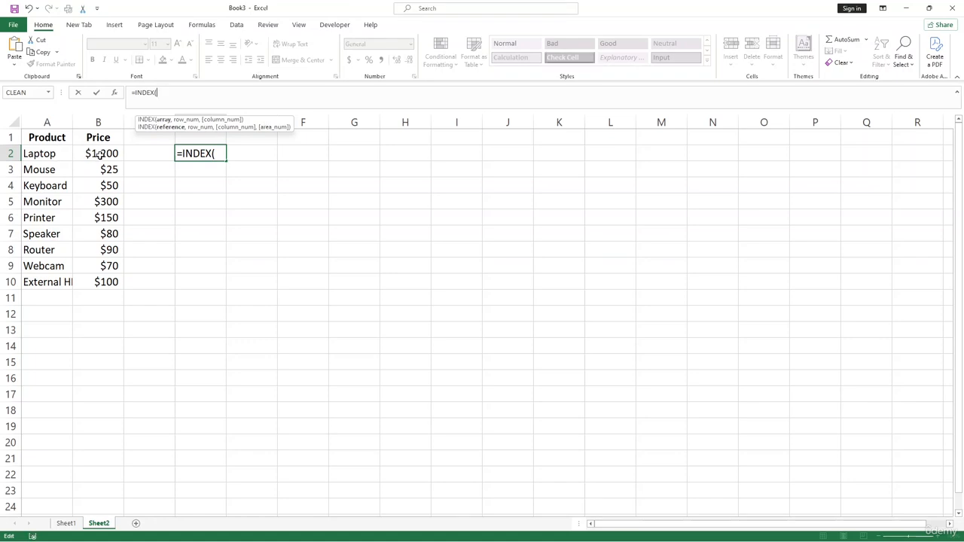
pyautogui.moveTo(97, 154); pyautogui.dragTo(107, 280)
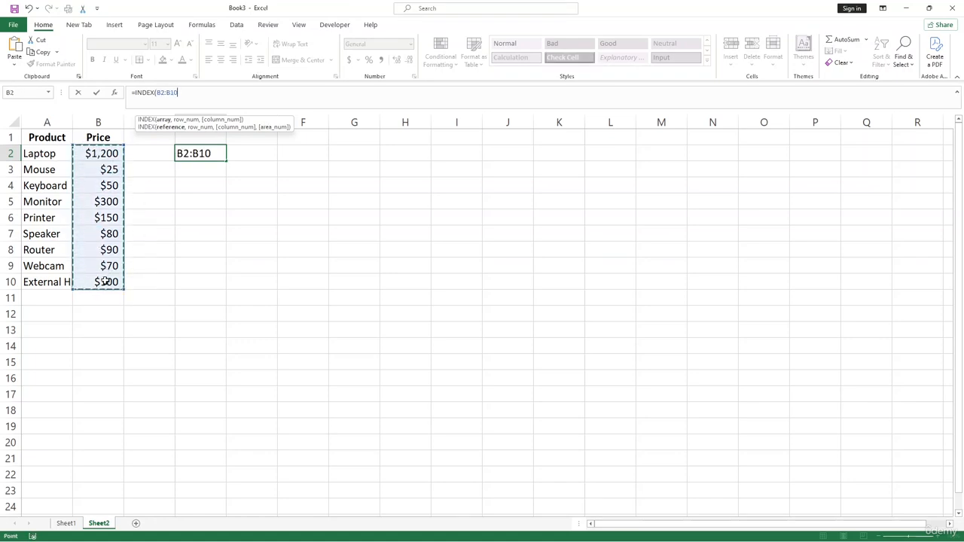
pyautogui.write(',')
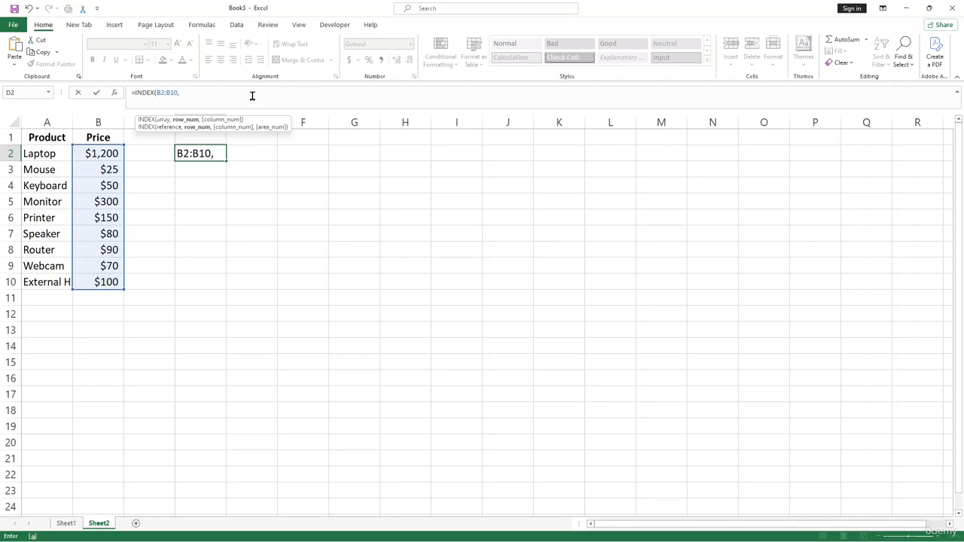
# - Complete the D2 formula with a nested MATCH as row number, looking up "Speaker" in A2:A10 with match type 0
pyautogui.write('MATCH(')
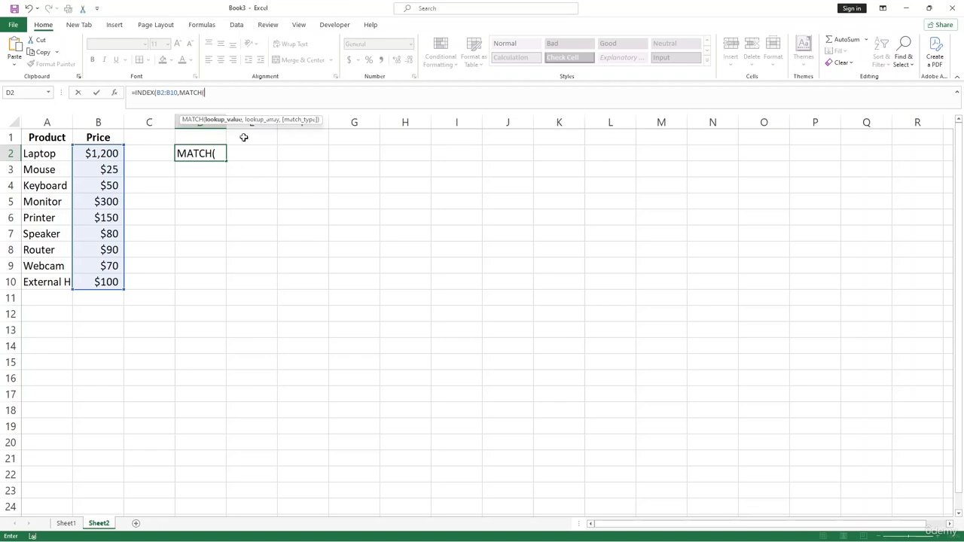
pyautogui.write('"Speaker",')
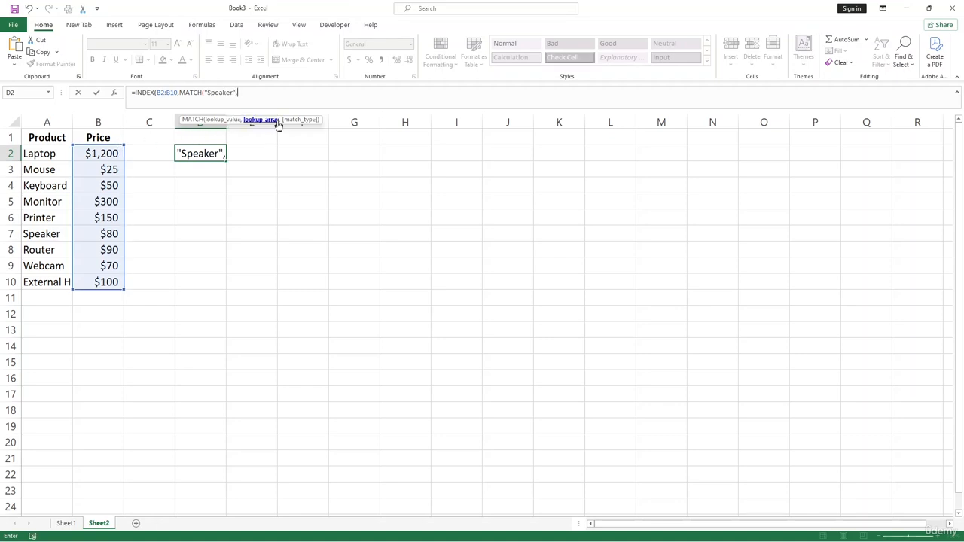
pyautogui.moveTo(55, 153); pyautogui.dragTo(37, 280)
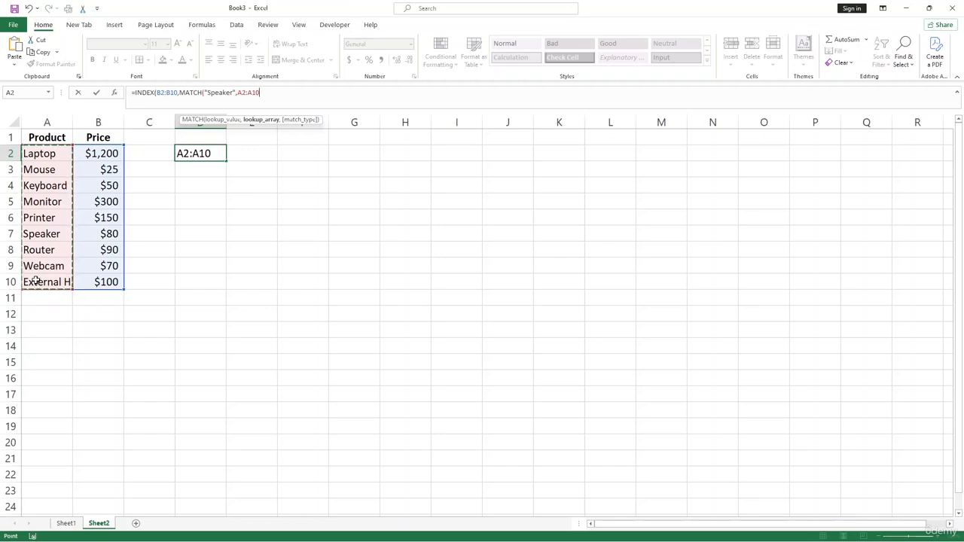
pyautogui.write(',')
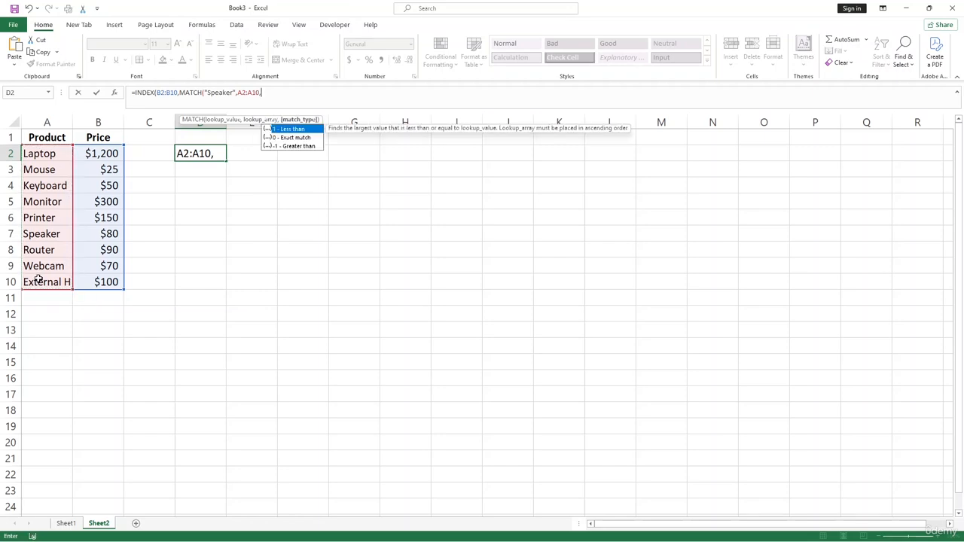
pyautogui.write('0))')
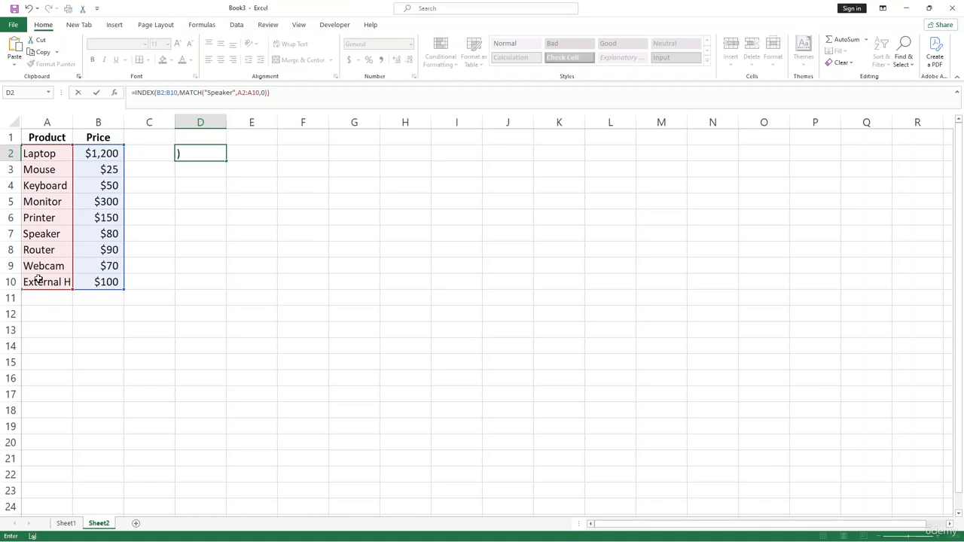
pyautogui.press('Return')
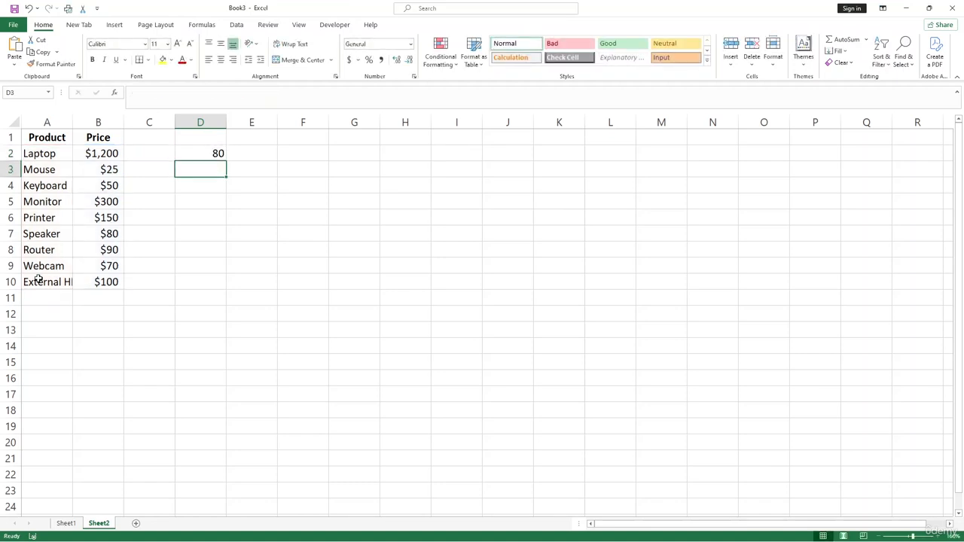